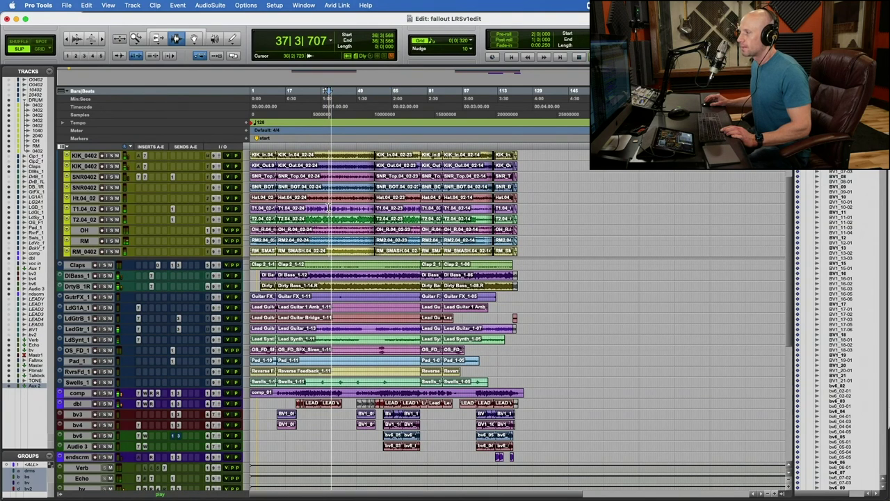
Step: Stop playback and play a short passage of the session from about bar 17
key(space)
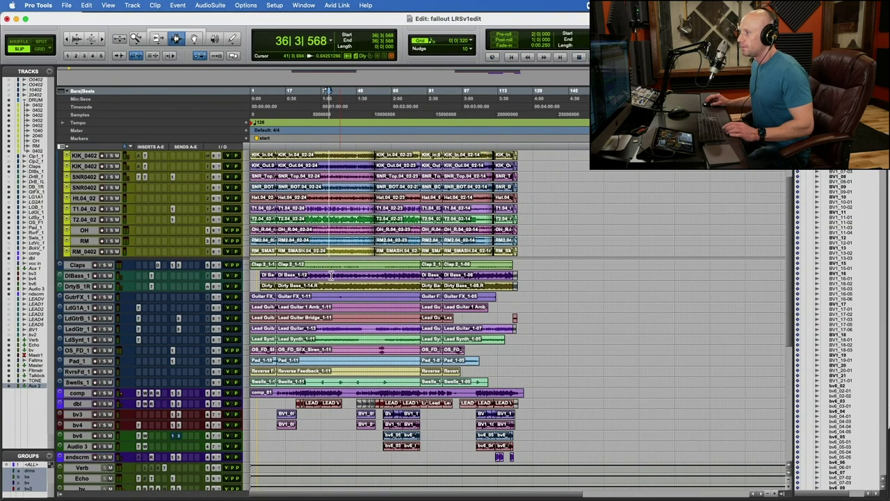
click(297, 92)
click(288, 91)
key(space)
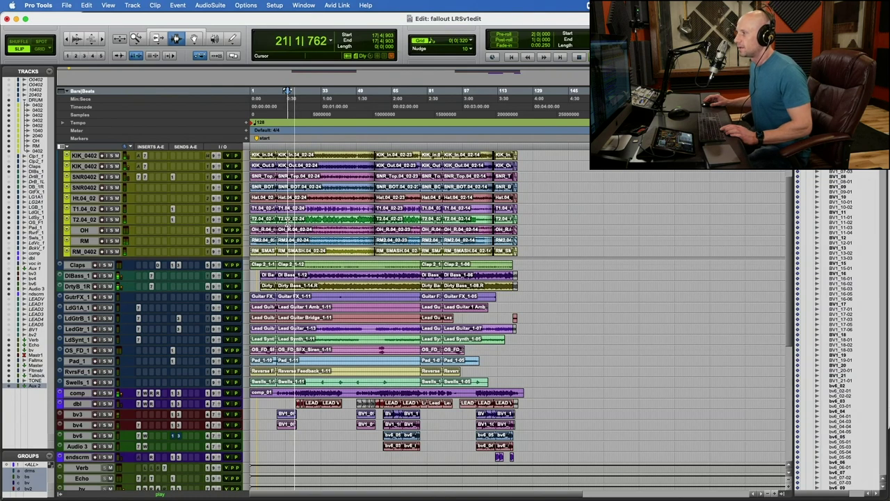
key(space)
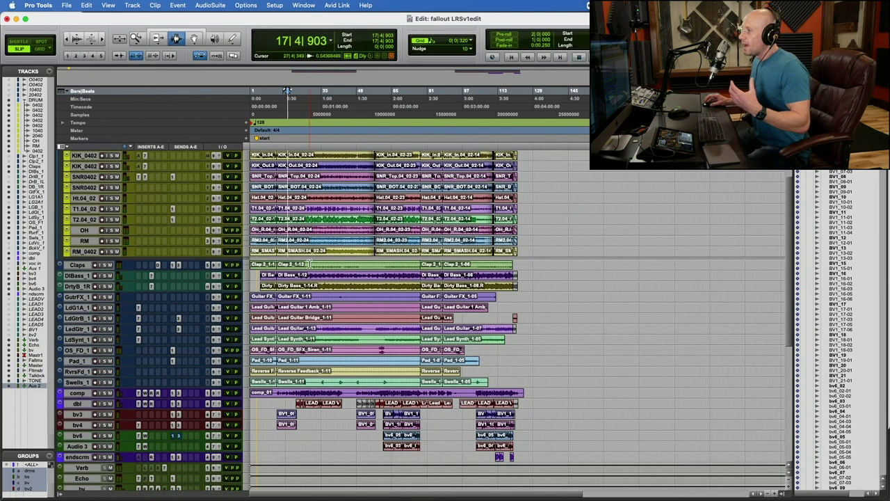
Step: Play the song from bar 17 again while watching the Talkback track's level, and stop
scroll(301, 295, down, 3)
scroll(300, 295, down, 4)
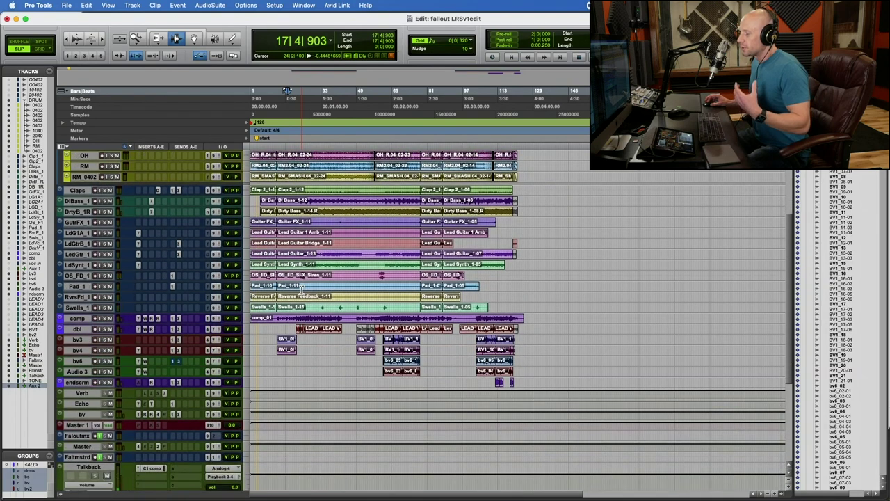
scroll(300, 288, down, 5)
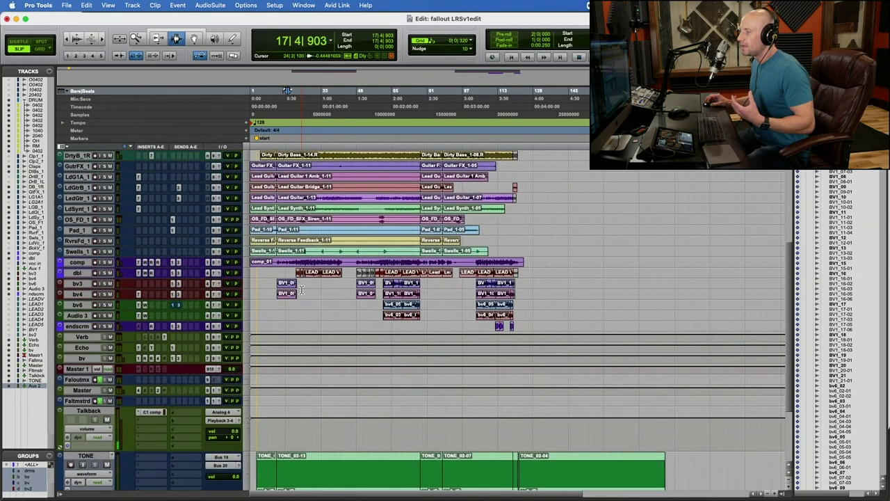
scroll(301, 291, up, 3)
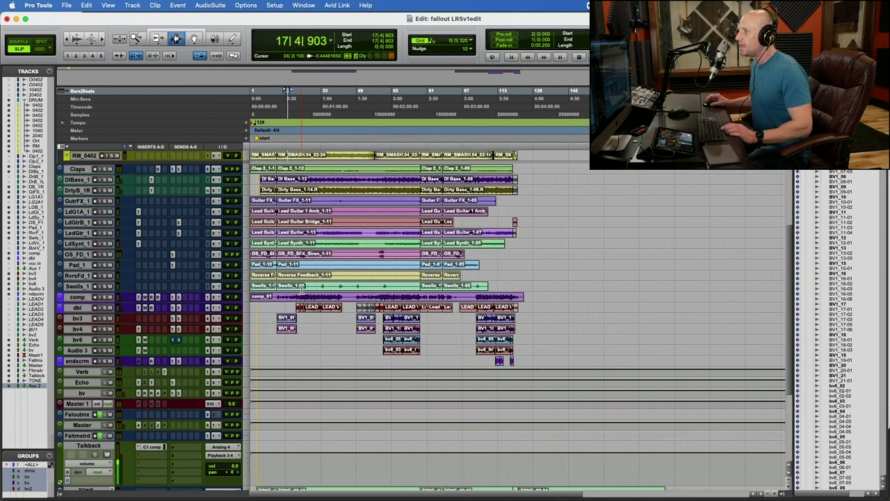
key(space)
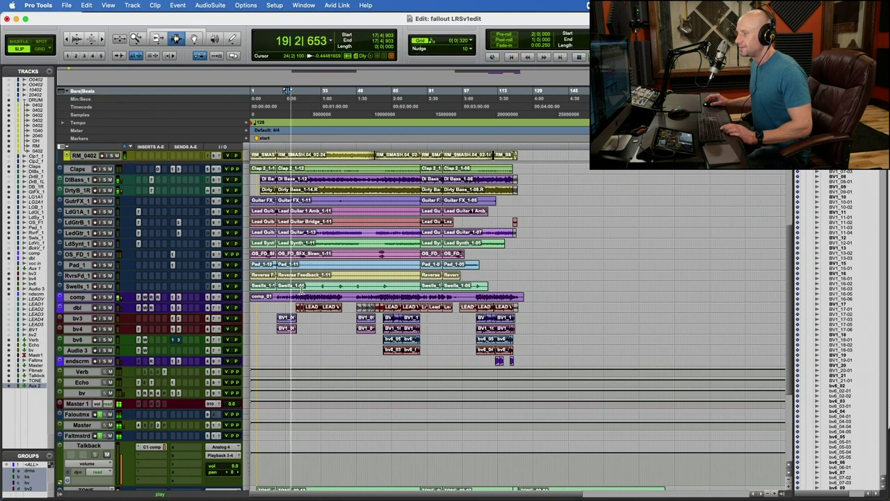
key(space)
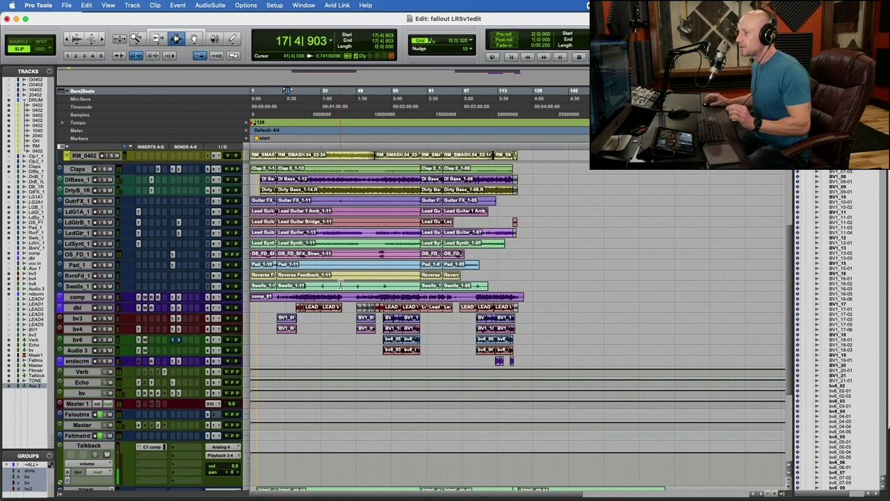
Step: Inspect the Talkback and TONE tracks and place the edit cursor past the last TONE clip, at about bar 195
scroll(342, 295, down, 5)
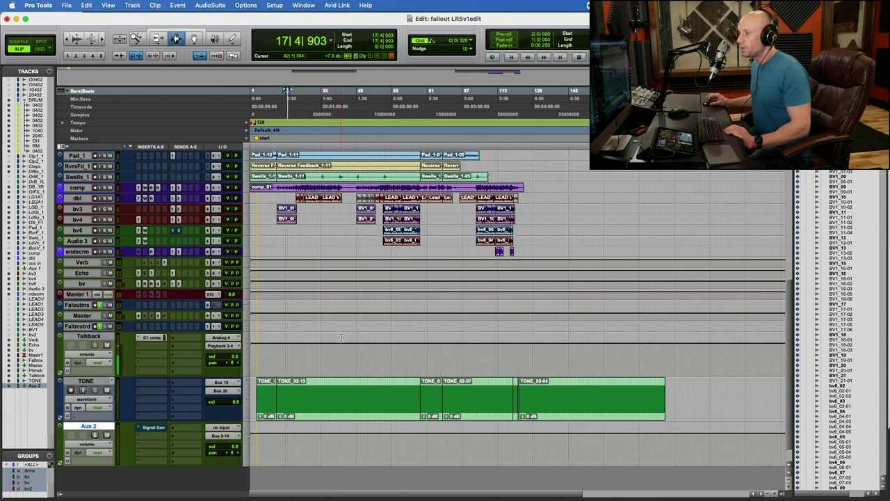
scroll(338, 338, down, 1)
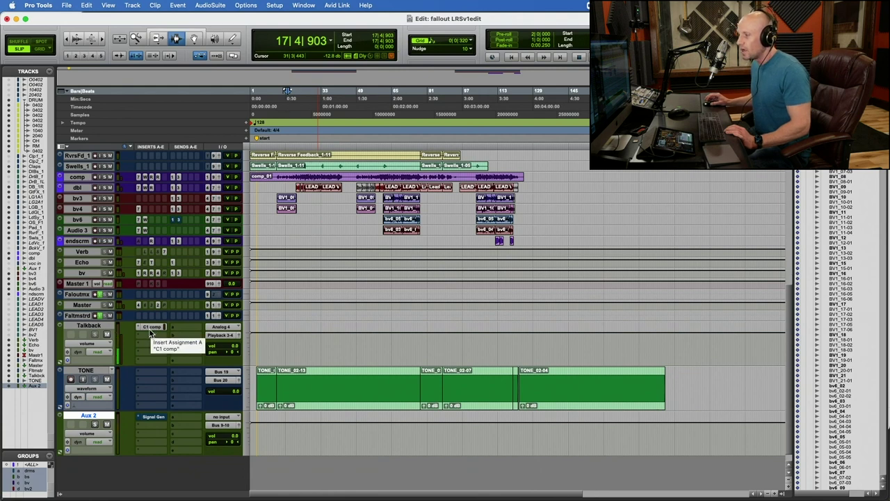
drag(295, 392, 346, 387)
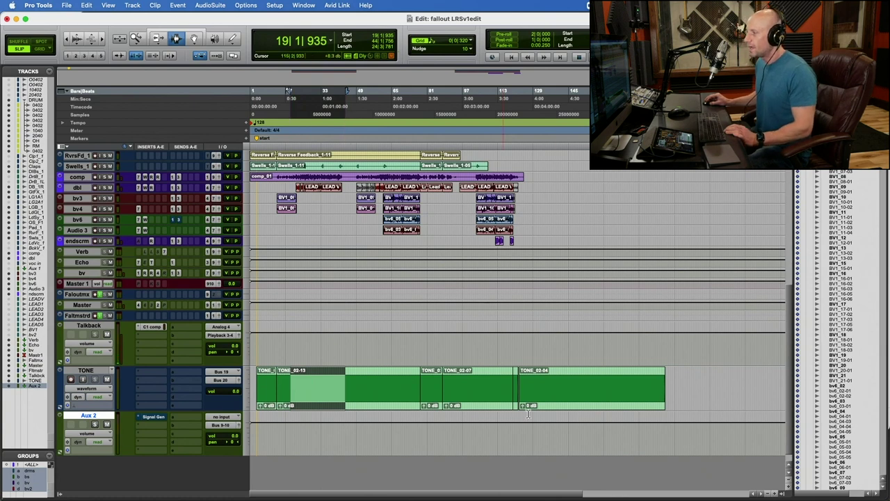
click(684, 400)
click(679, 397)
scroll(562, 407, right, 5)
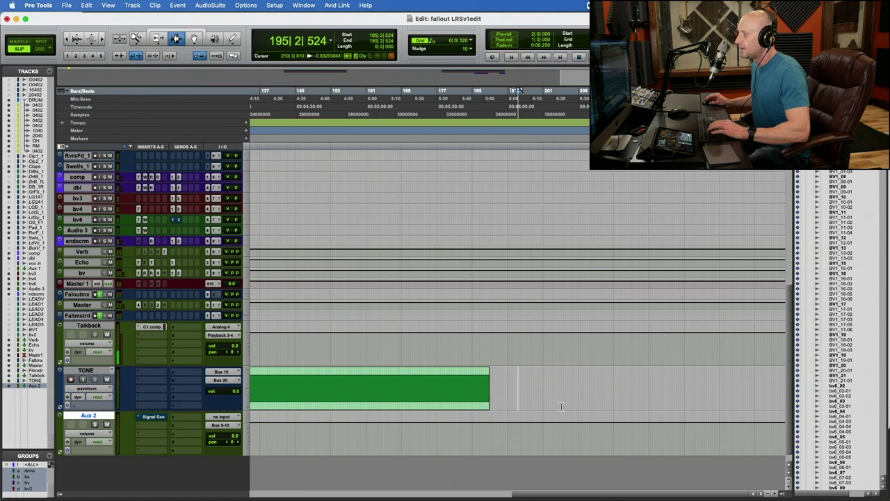
Step: Switch on the Signal Gen insert on Aux 2, highlight the TONE clip from about bar 138 to 157, and bypass the insert again
super+click(152, 417)
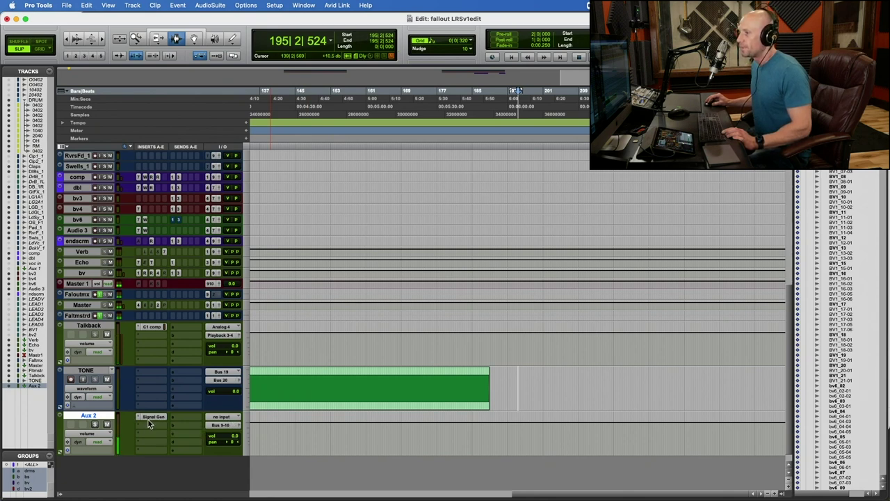
drag(268, 386, 348, 388)
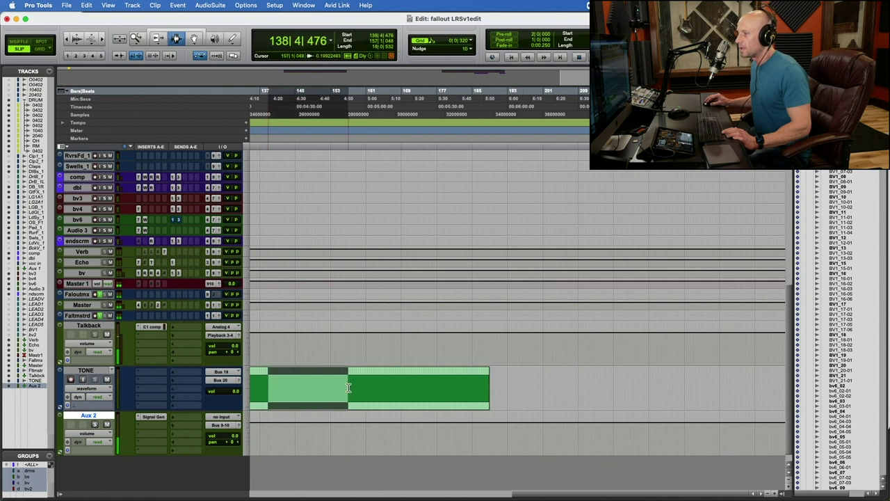
super+click(152, 416)
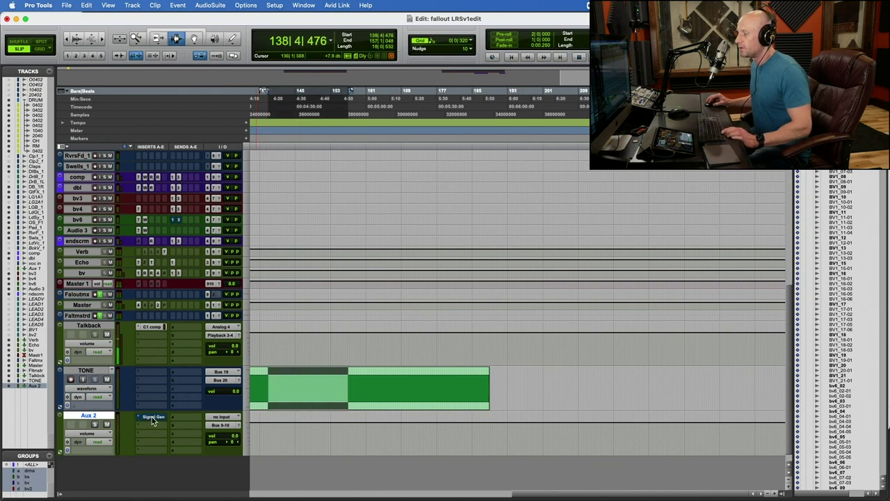
Step: Route the Aux 2 output to Bus 19 (Mono), and record-enable and mute the TONE track
click(225, 426)
mouse_move(227, 435)
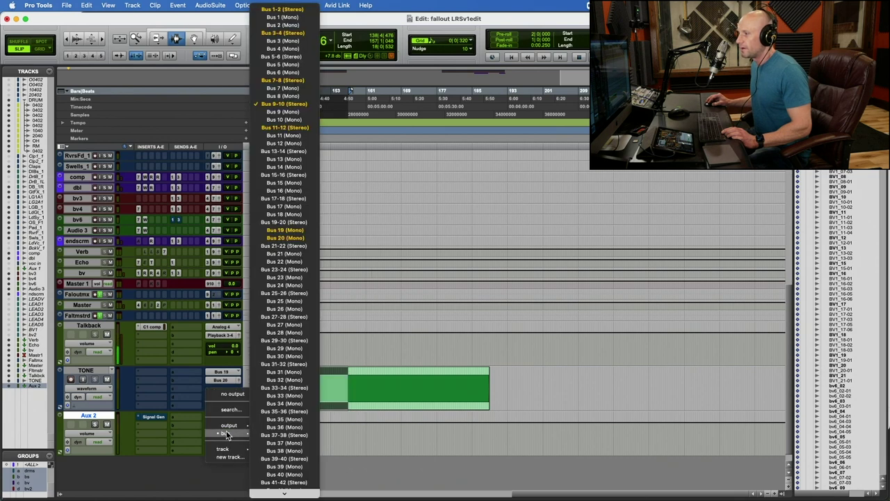
click(285, 230)
click(70, 379)
click(107, 379)
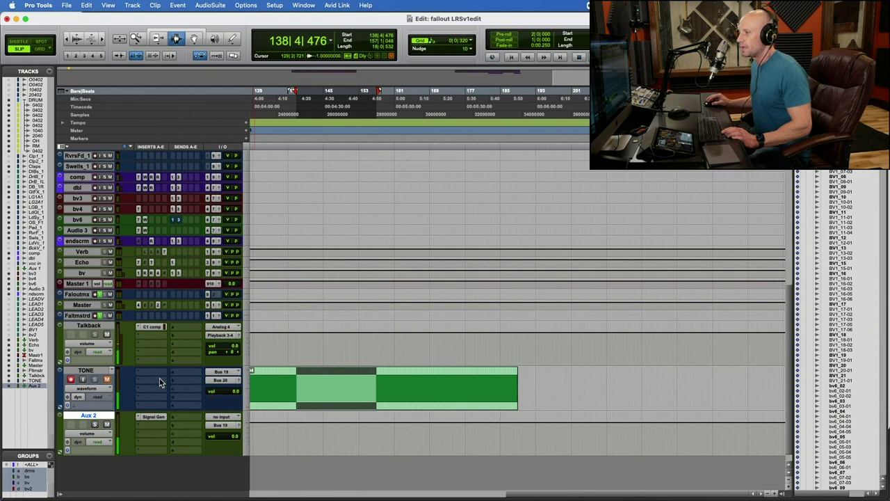
Step: Record a short signal generator clip on the TONE track, starting at about bar 192 in the empty area
click(535, 386)
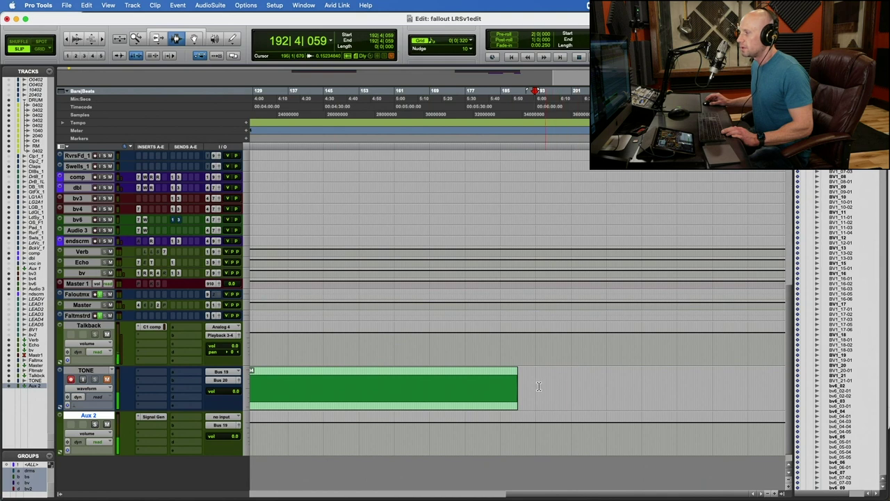
key(super+space)
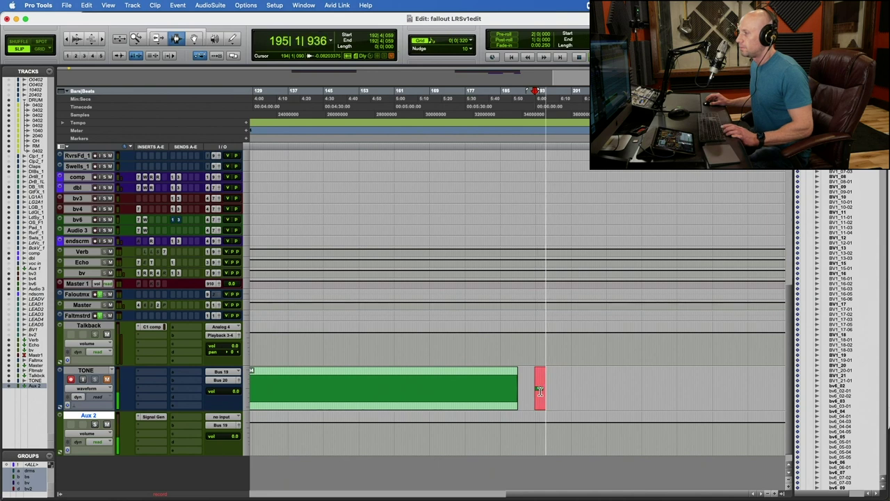
key(space)
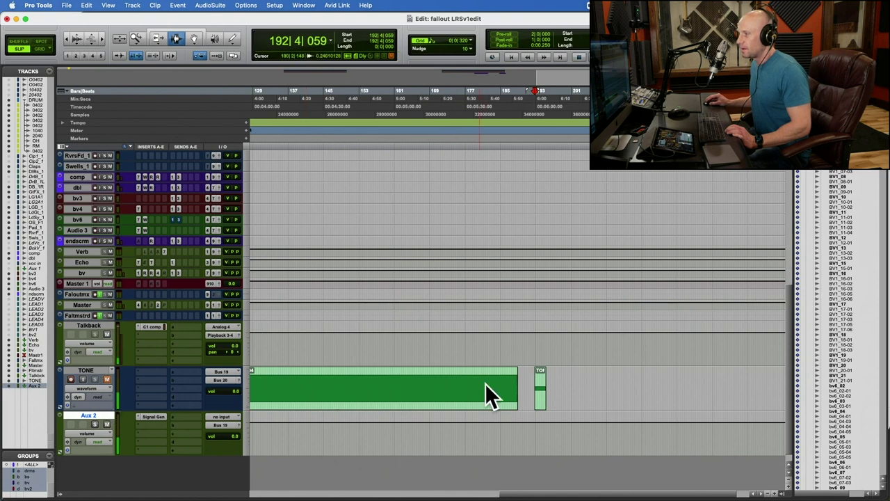
Step: Raise the clip gain of the newly recorded TONE clip to about +17.1 dB
click(454, 394)
drag(453, 393, 474, 394)
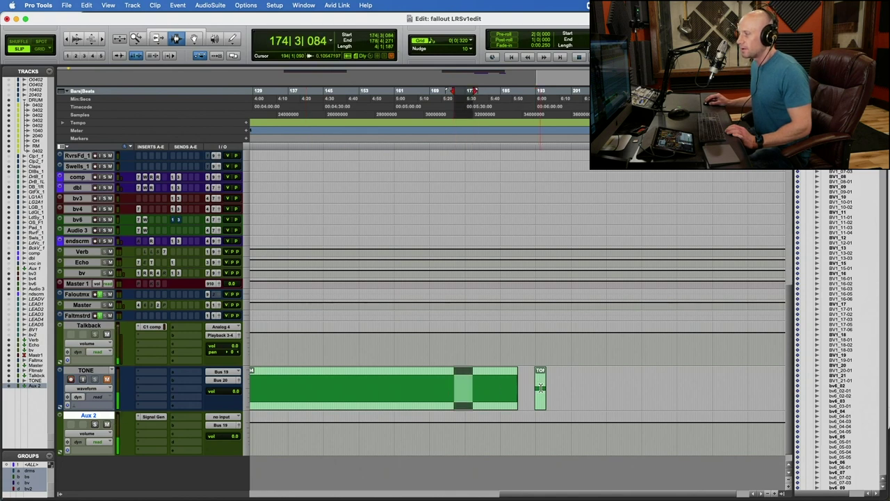
click(540, 388)
key(super+bracketright)
key(super+bracketright)
key(super+bracketright)
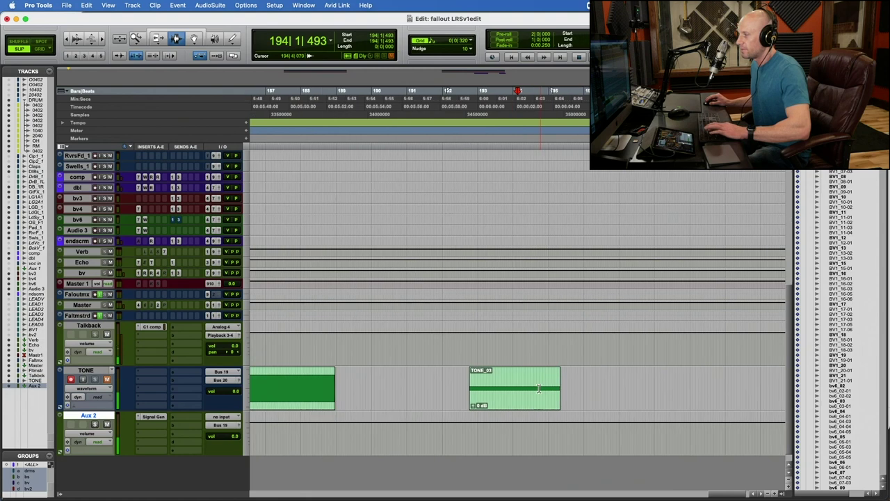
click(471, 406)
drag(473, 402, 474, 395)
click(493, 395)
key(super+bracketleft)
key(super+bracketleft)
key(super+bracketleft)
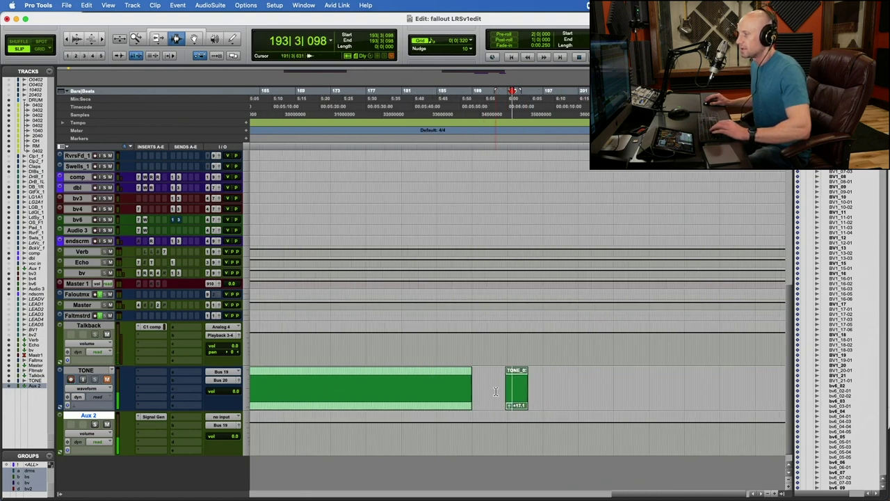
Step: Delete the Aux 2 track and disarm recording on the TONE track
right_click(96, 416)
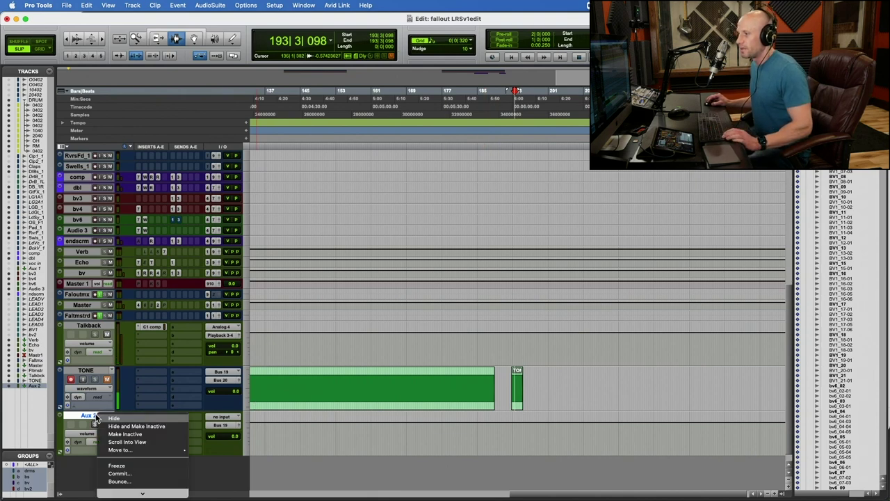
click(127, 492)
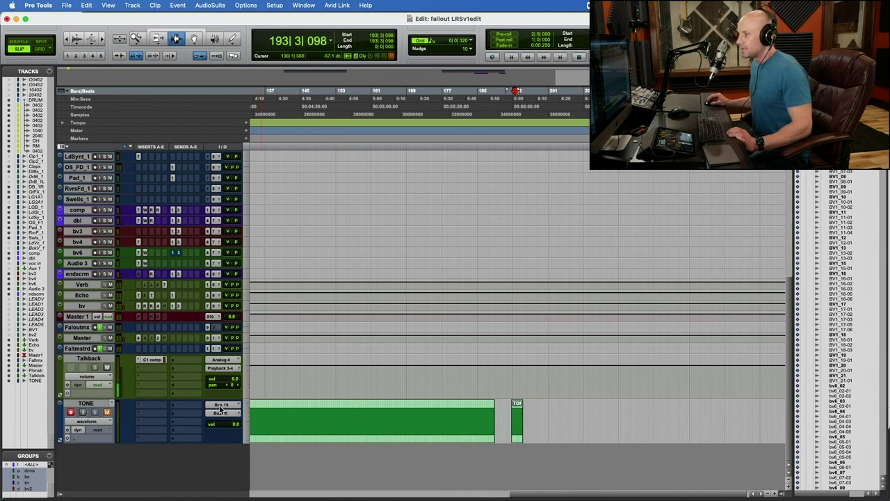
click(71, 412)
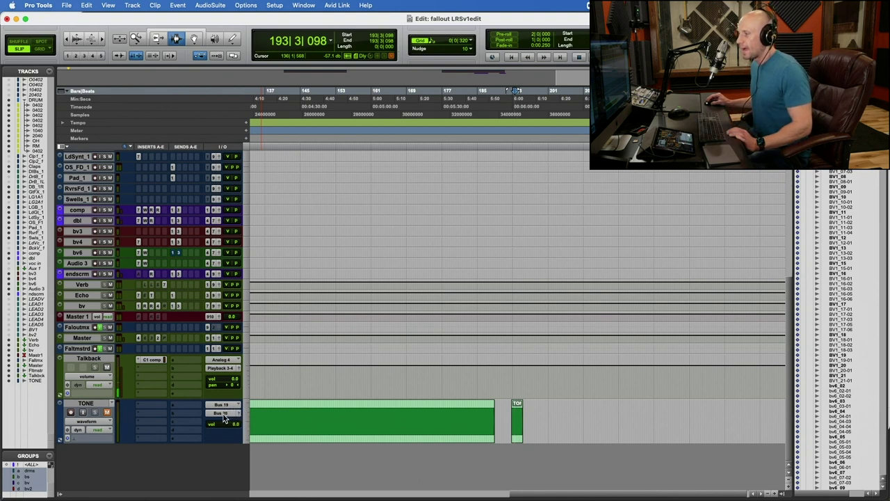
Step: Inspect the Talkback track's C1 Compressor settings and its Bus 20 key input, select the TONE track, and close the plug-in
click(153, 360)
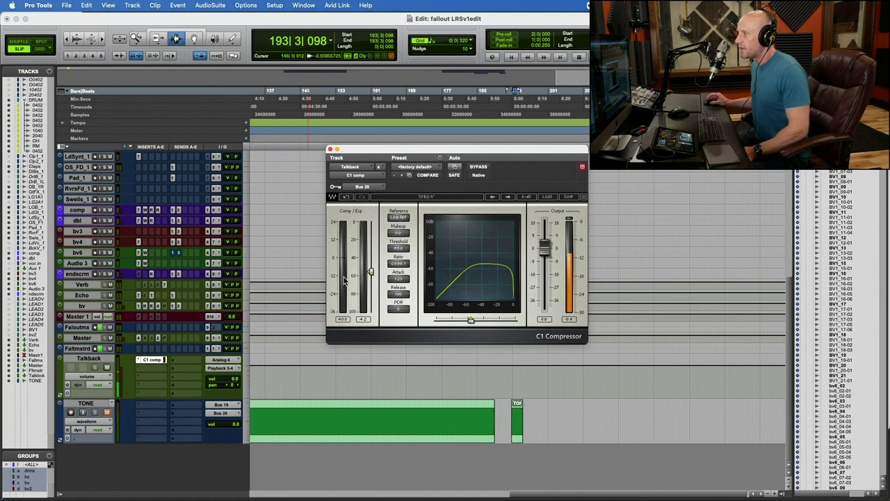
click(94, 405)
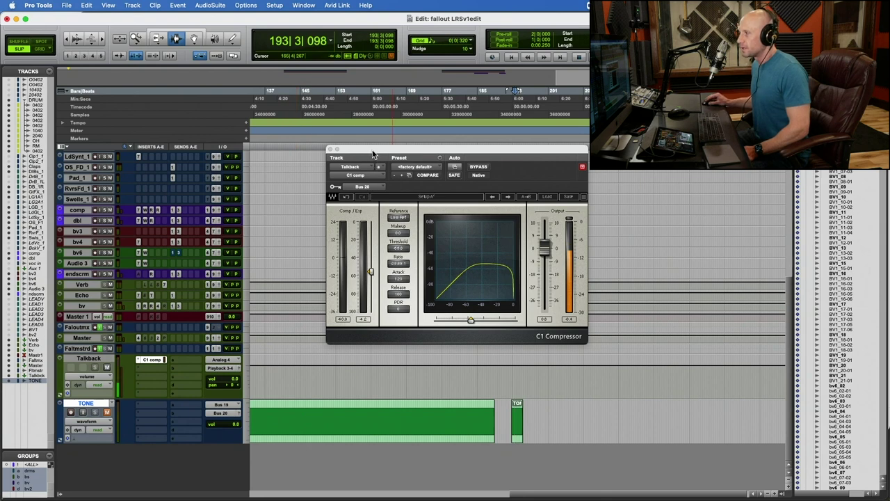
drag(373, 155, 334, 165)
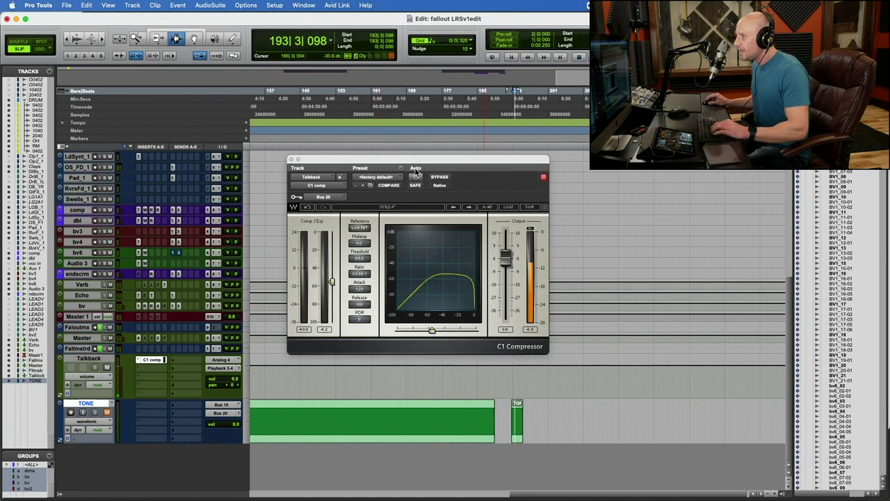
click(291, 159)
Step: Bring the whole arrangement and the TONE clips into view and place the edit cursor after the song's end, at about bar 143
scroll(308, 220, up, 6)
scroll(308, 220, up, 3)
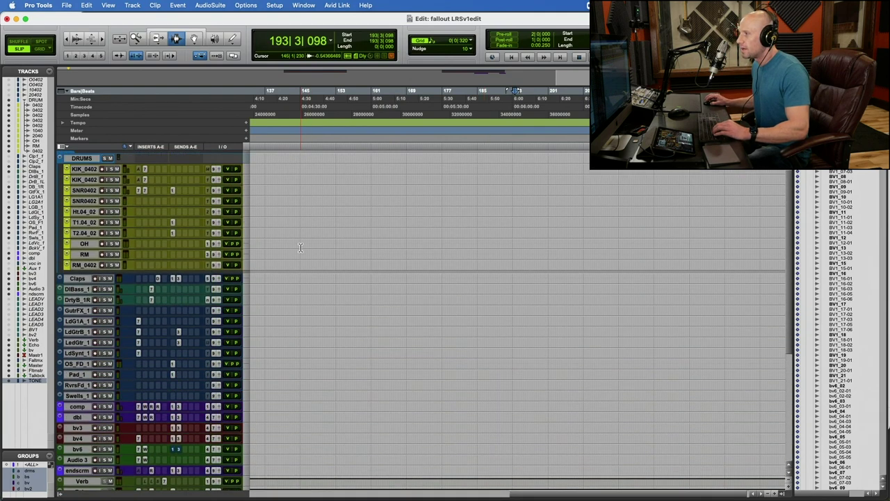
scroll(300, 248, down, 10)
scroll(431, 271, left, 15)
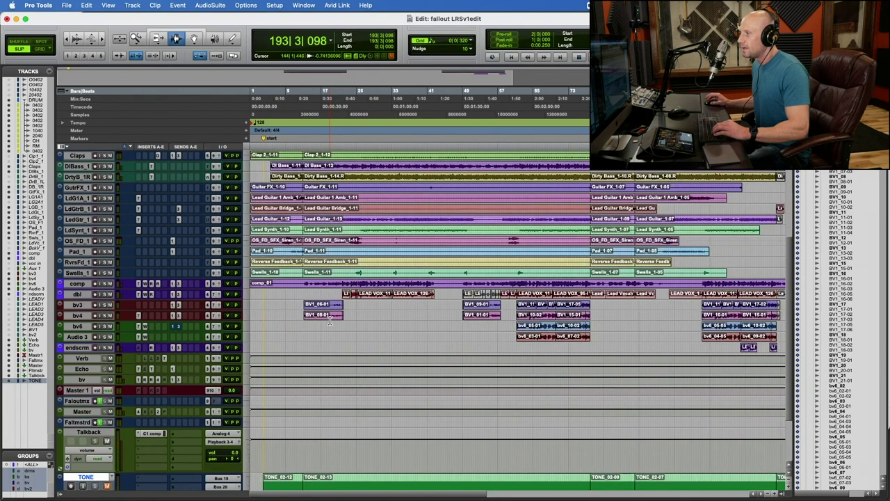
key(super+bracketleft)
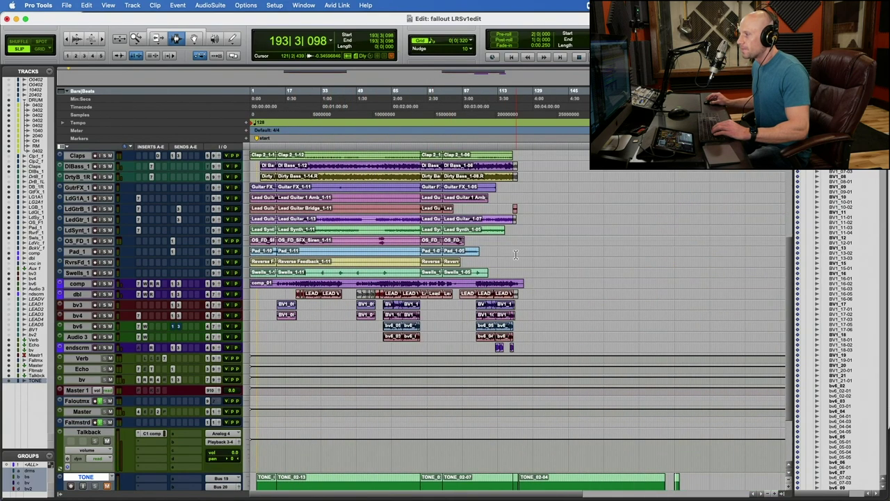
scroll(541, 331, down, 2)
click(564, 318)
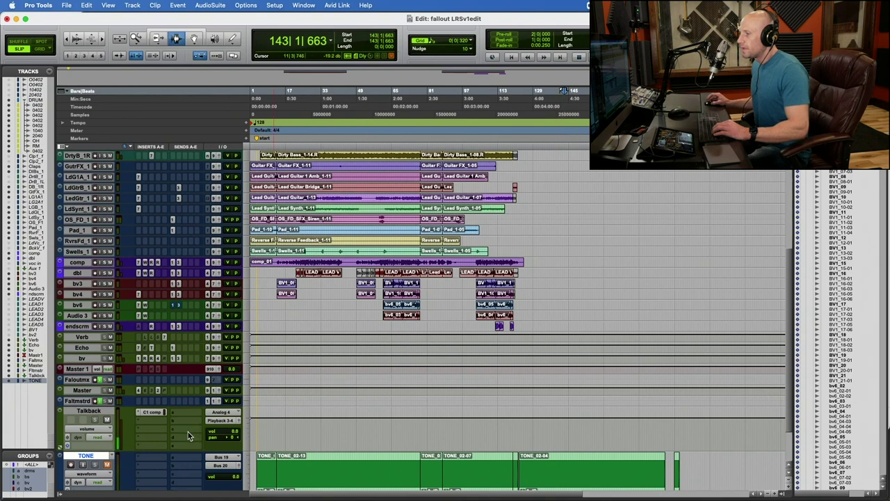
Step: Reopen the Talkback track's C1 Compressor, move its window clear of the song's end, and place the edit cursor at about bar 137
click(155, 416)
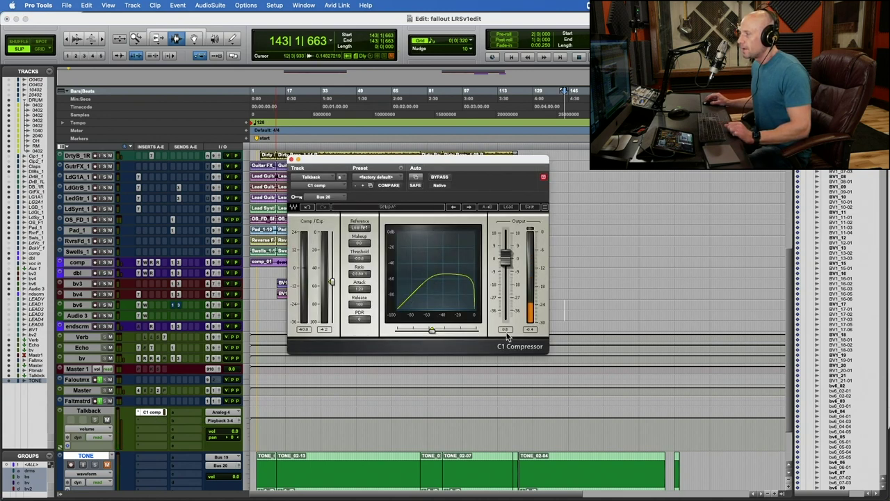
click(584, 475)
drag(515, 161, 403, 219)
drag(553, 259, 607, 298)
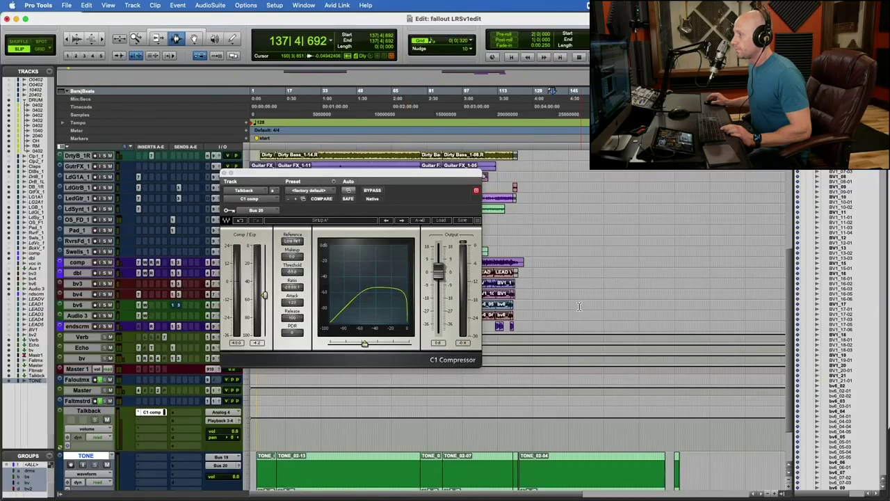
Step: Play the session briefly from about bar 137 to test the talkback ducking, and move the C1 Compressor window clear of the song's clips
key(space)
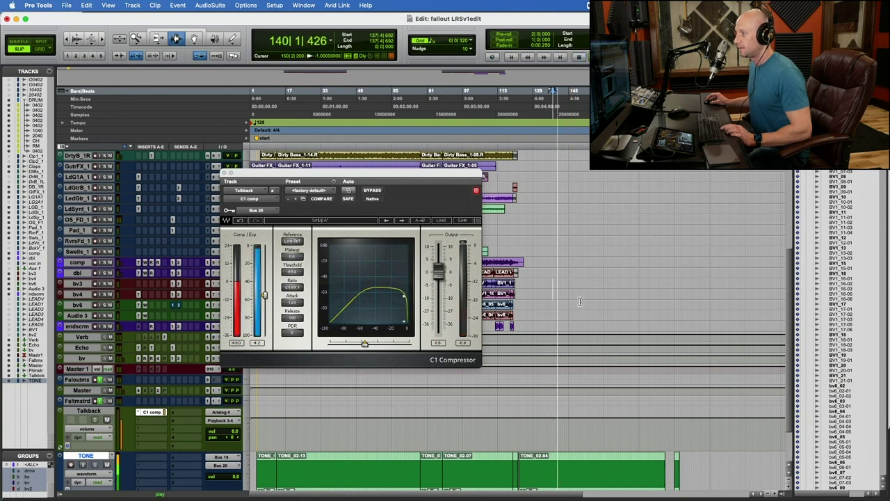
key(space)
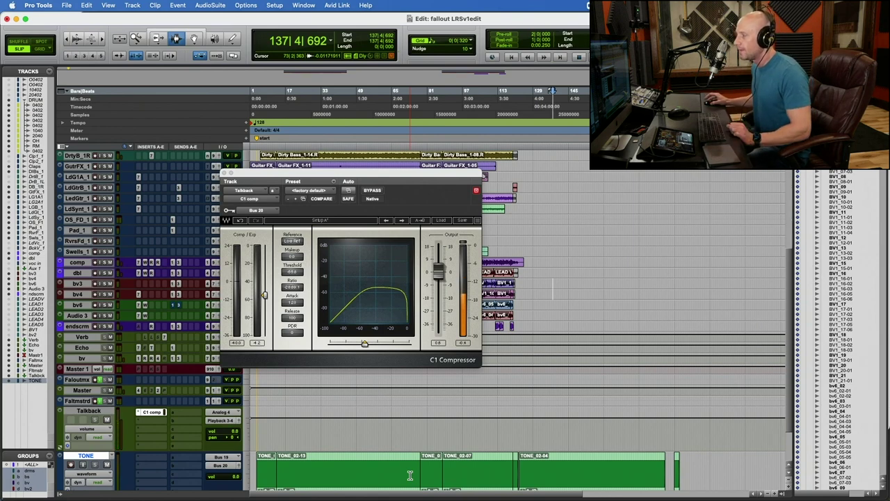
drag(355, 176, 639, 175)
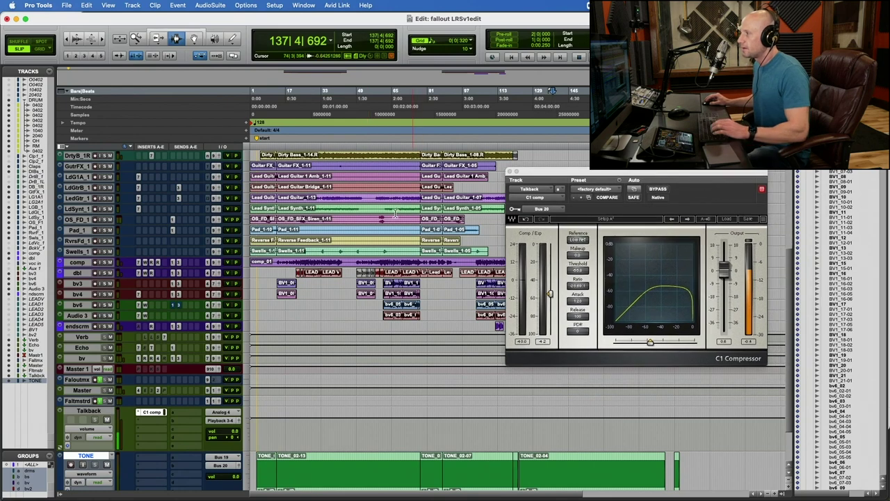
drag(565, 180, 568, 216)
Step: Zoom in on the song's opening, place the edit cursor at about bar 18, and play briefly to check the C1 Compressor's gain reduction
click(332, 203)
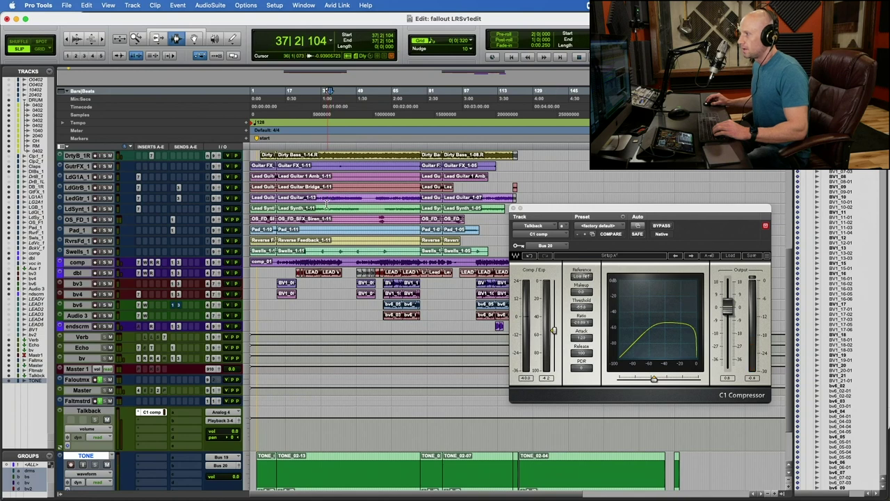
click(286, 251)
key(super+bracketright)
key(super+bracketright)
click(405, 228)
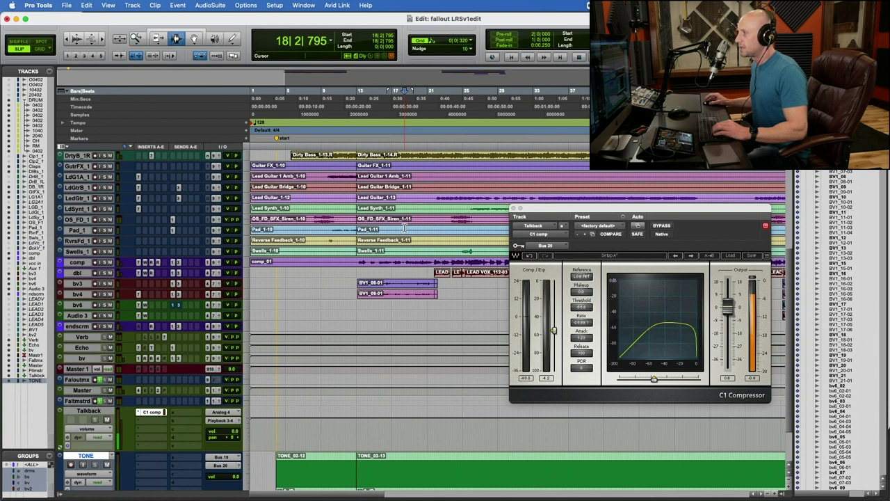
key(space)
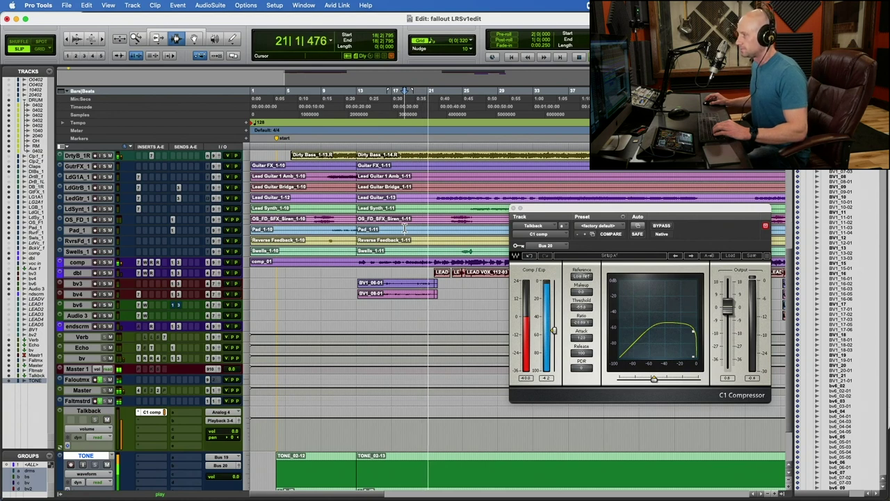
key(space)
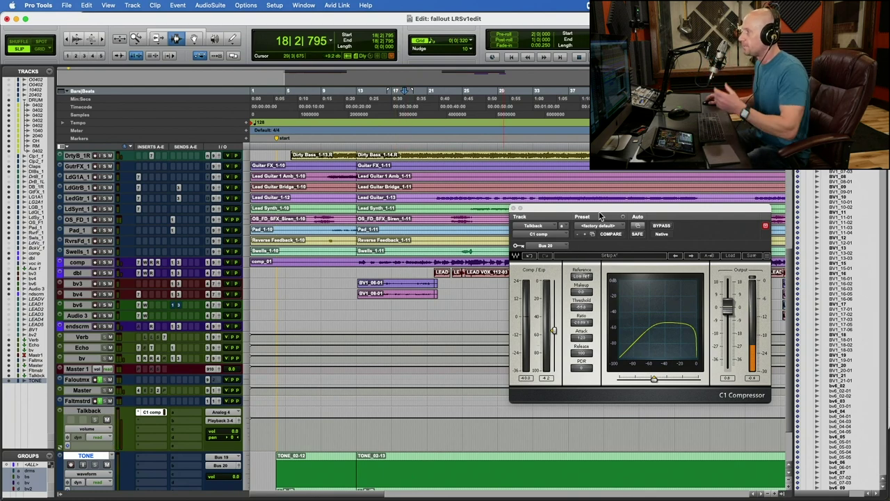
Step: Inspect the C1 Compressor's exact Threshold and Ratio values, leaving both settings as they are
drag(601, 213, 327, 207)
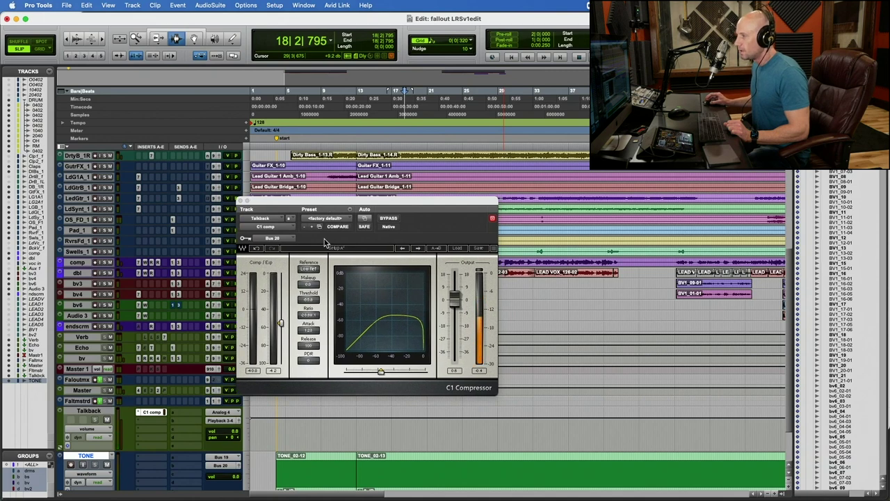
click(312, 301)
click(312, 300)
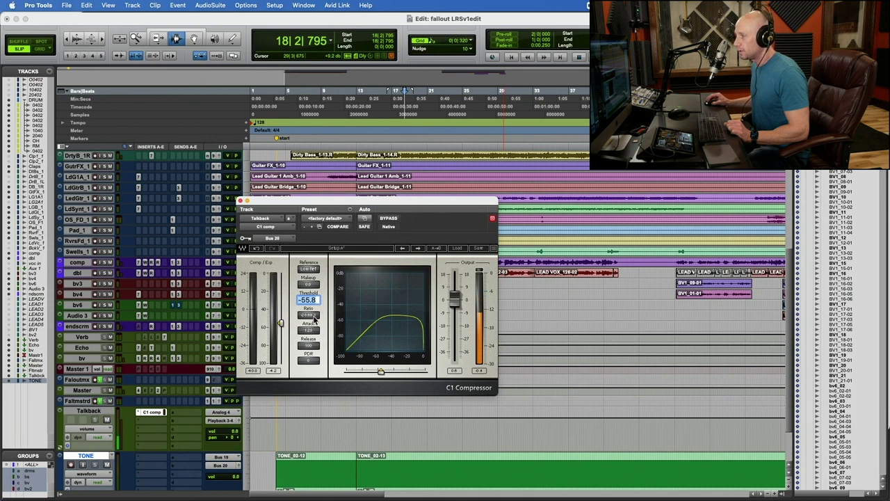
key(Return)
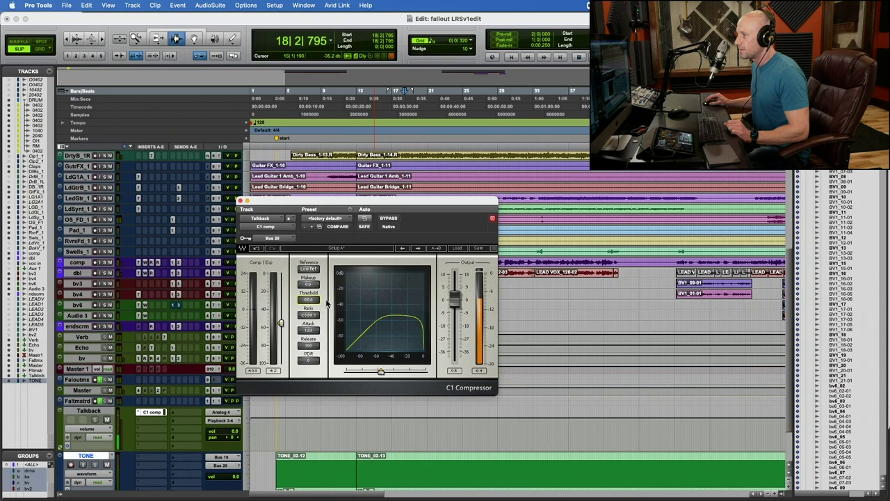
click(308, 314)
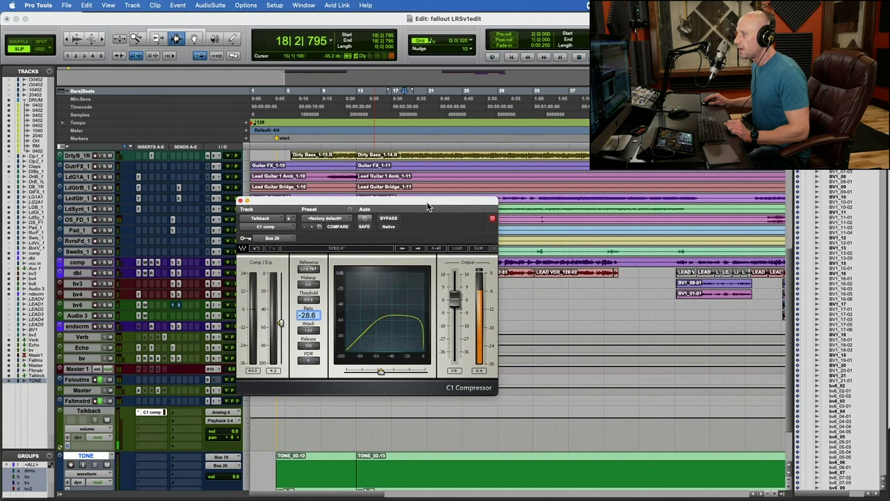
key(Return)
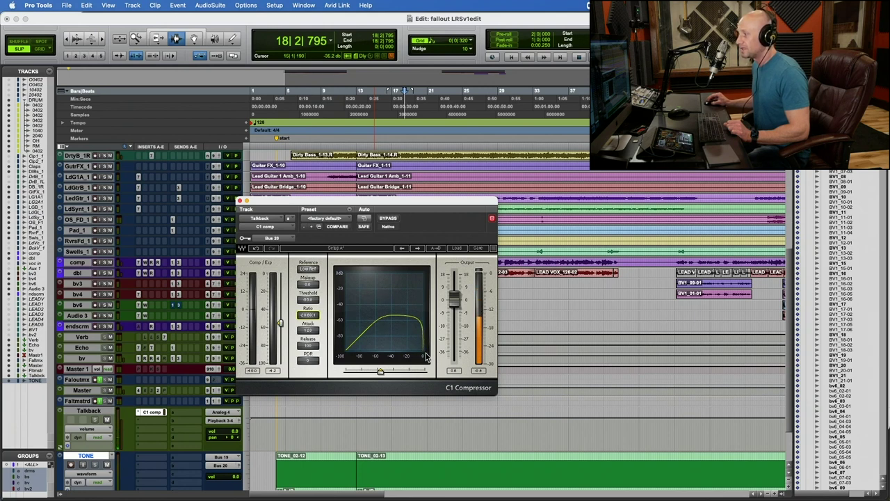
Step: Place the edit cursor at about bar 22 and start and stop playback repeatedly to check how the talkback ducks and recovers
drag(420, 206, 483, 231)
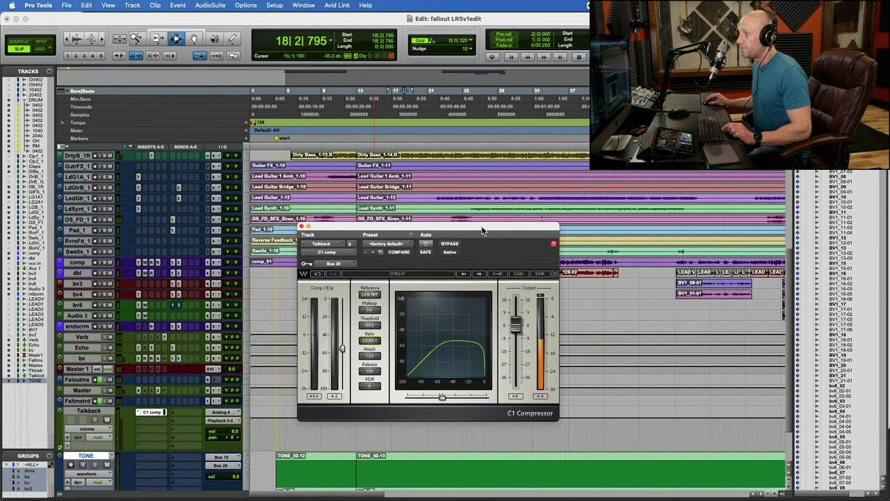
click(438, 462)
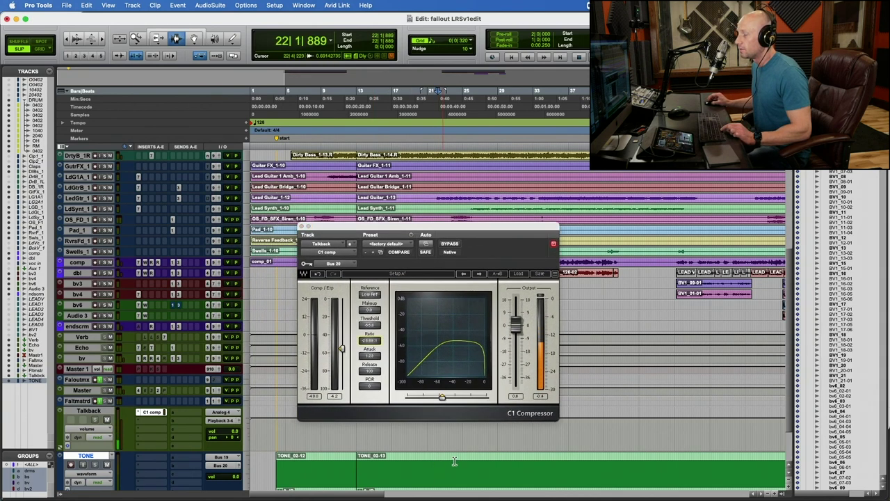
key(space)
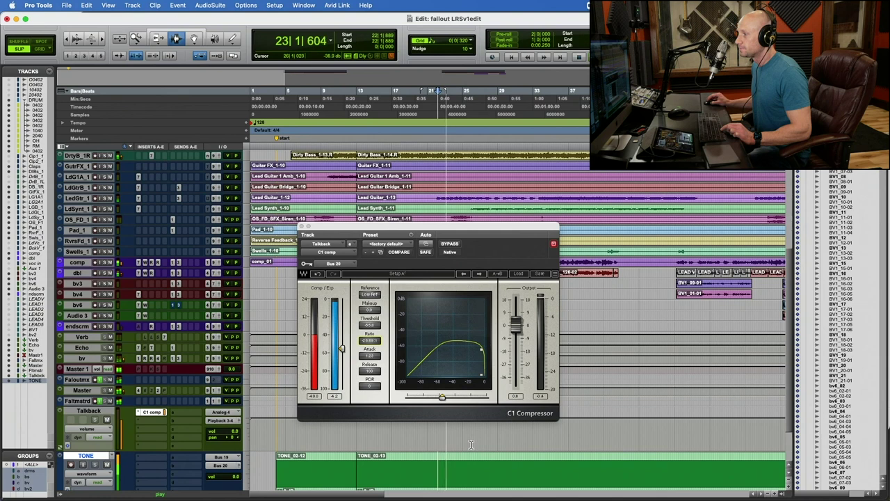
key(space)
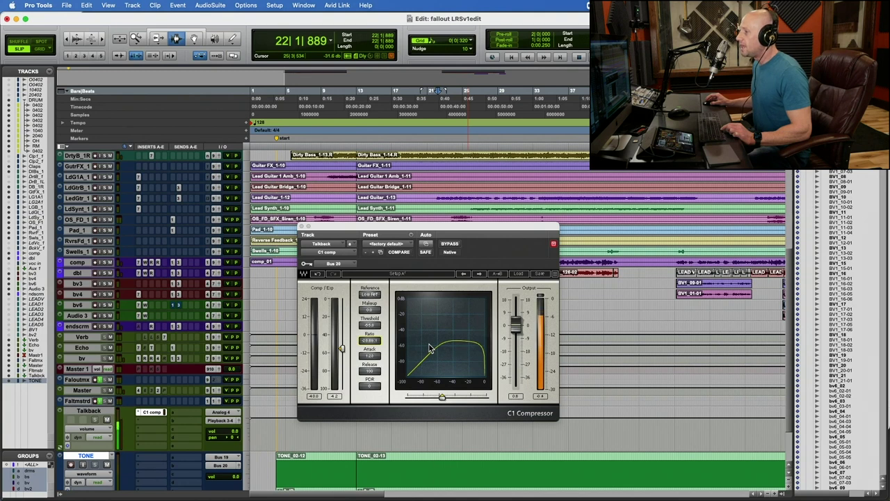
key(space)
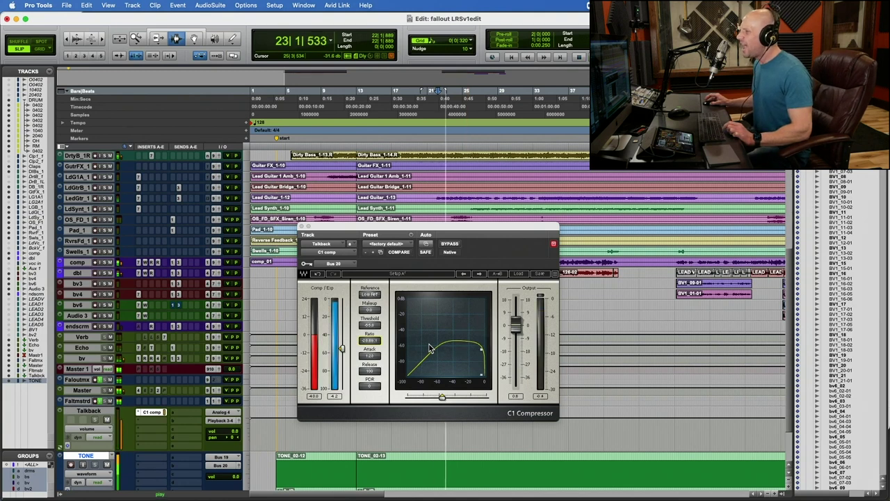
key(space)
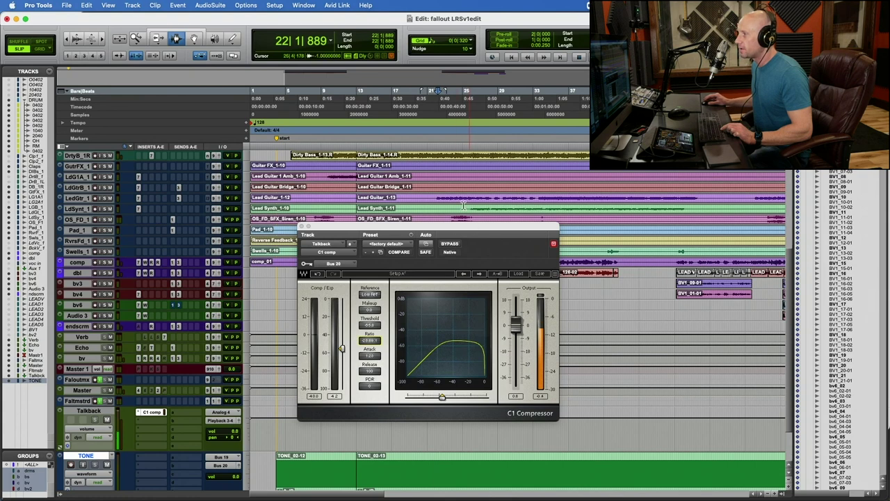
key(space)
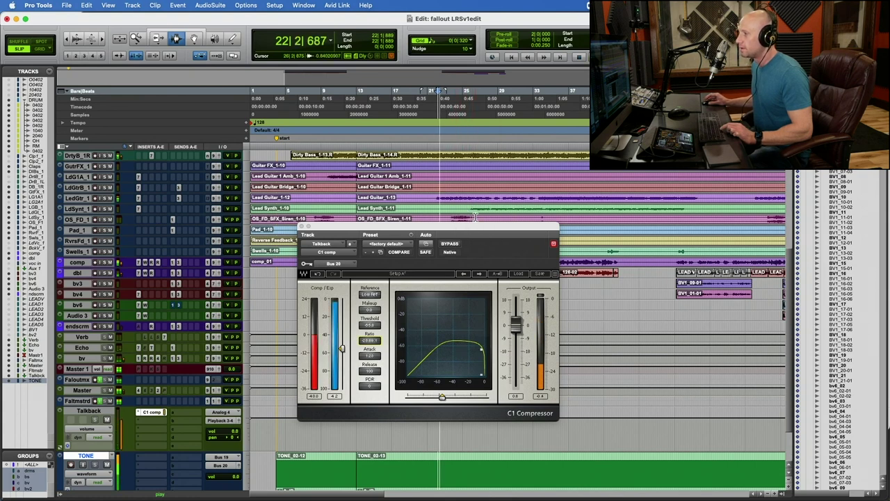
key(space)
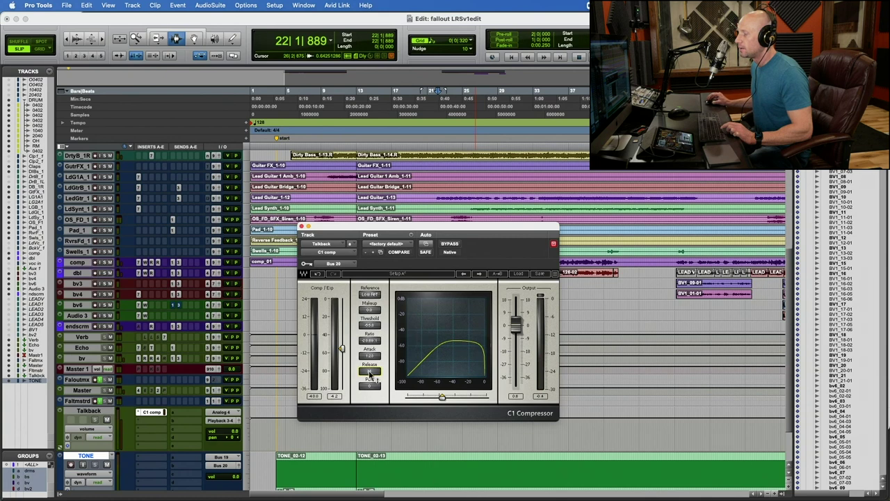
Step: Try a very short and a much longer Release on the C1 Compressor, playing briefly from about bar 22 to compare the talkback's recovery
key(space)
key(space)
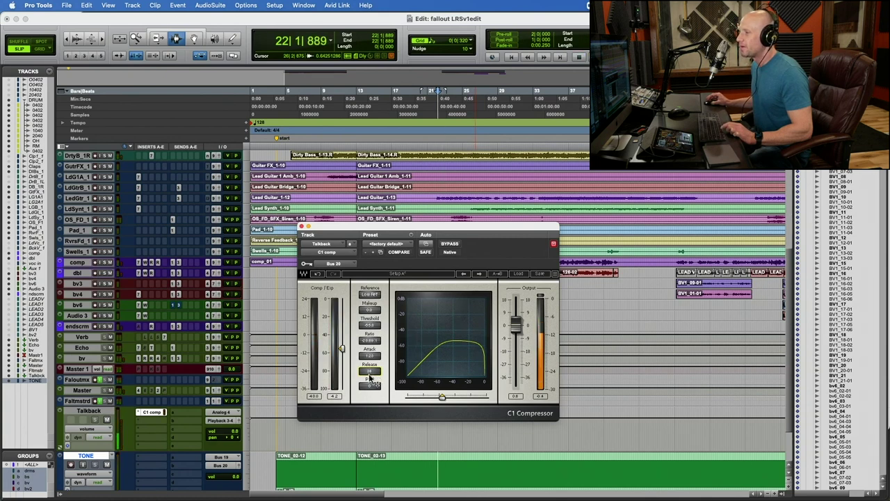
text(1000)
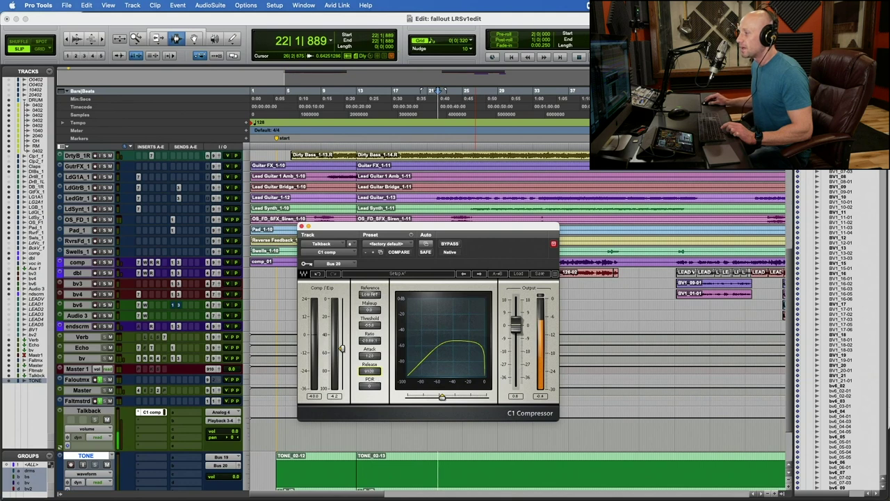
key(space)
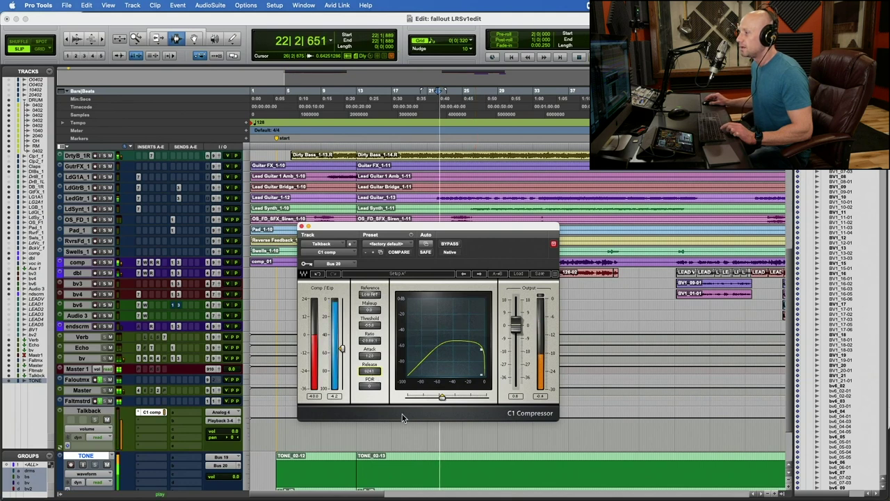
key(space)
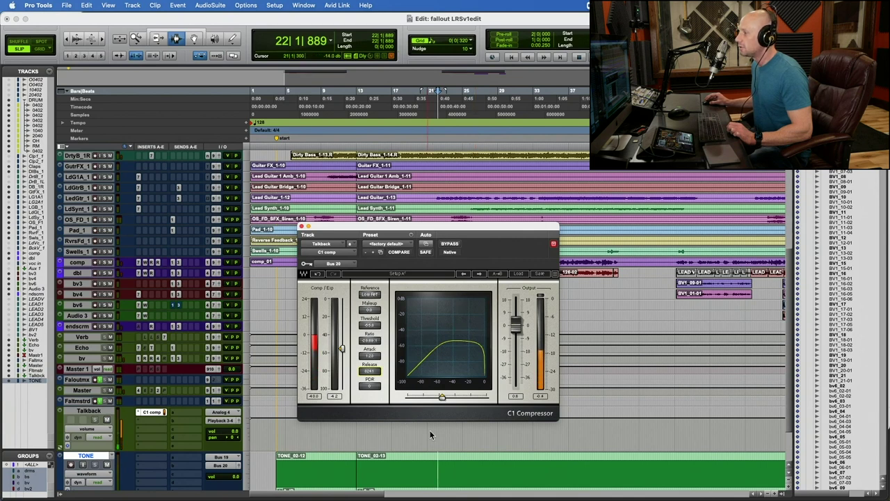
Step: Lower the C1 Compressor's Release back to a short time so the talkback recovers quickly when playback stops
drag(367, 377, 370, 375)
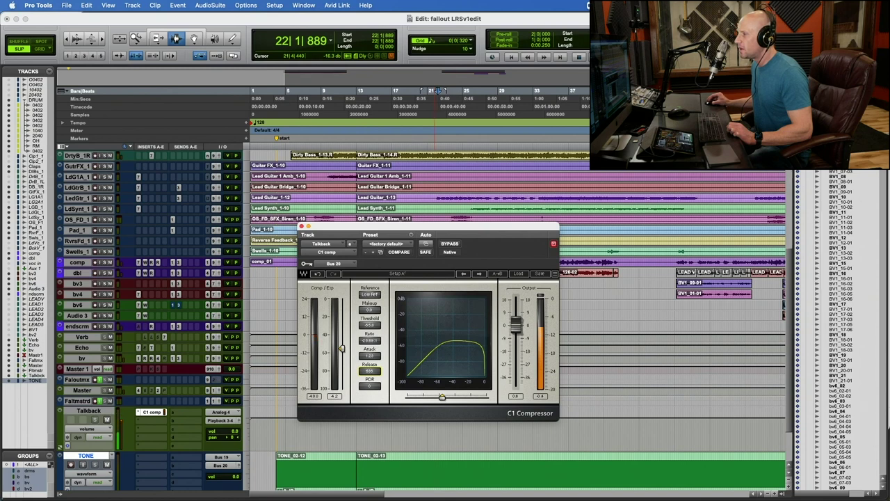
drag(370, 375, 374, 373)
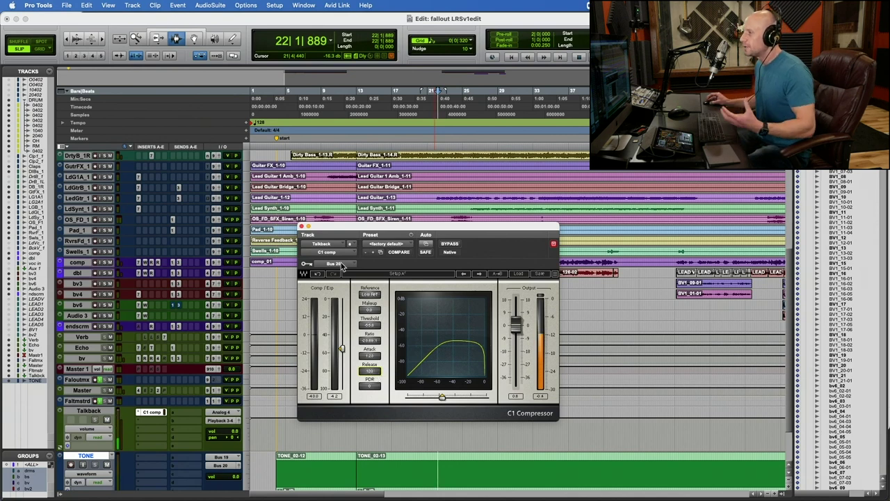